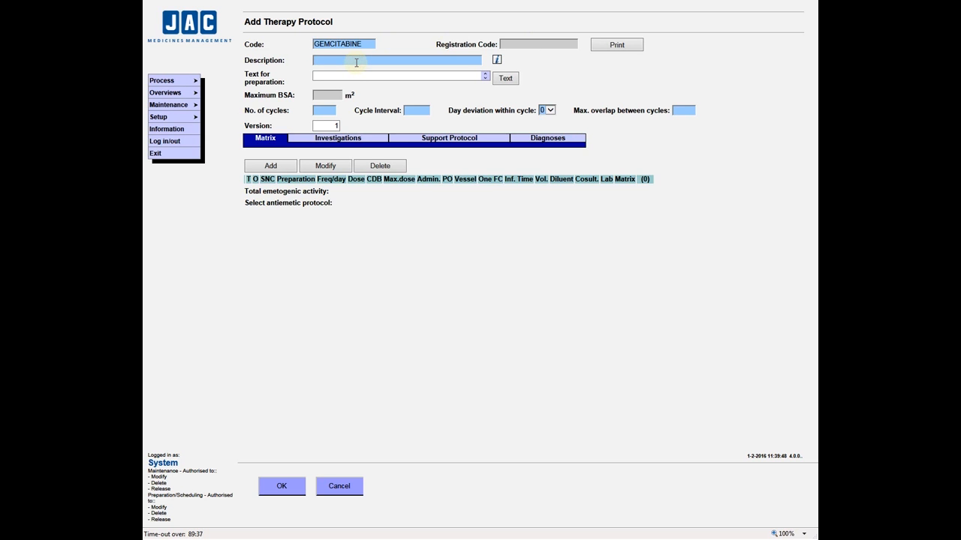
Step: Enter "Singel agent gemcitabine" as the description of the new therapy protocol
type("Singel agent gemcitbaine")
key("BackSpace")
type("a")
Step: Set 6 cycles, a cycle interval of 28, a day deviation of 3 and a maximum overlap of 0, and save the protocol
left_click(321, 111)
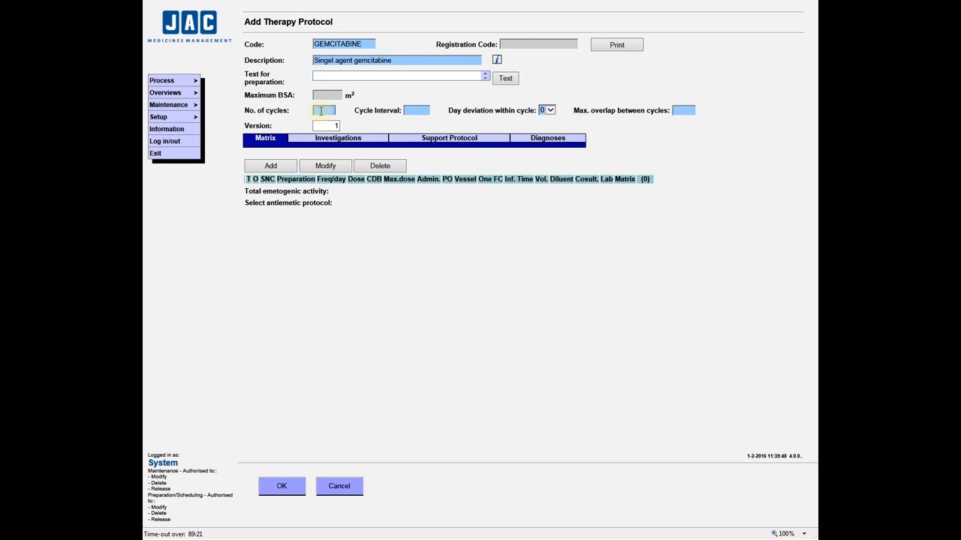
type("6")
left_click(414, 111)
type("28")
left_click(551, 110)
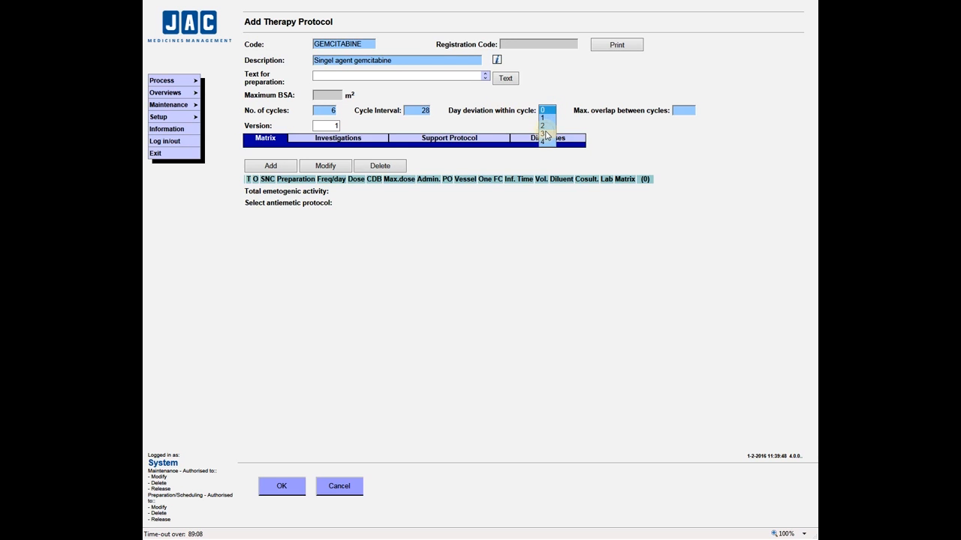
left_click(545, 134)
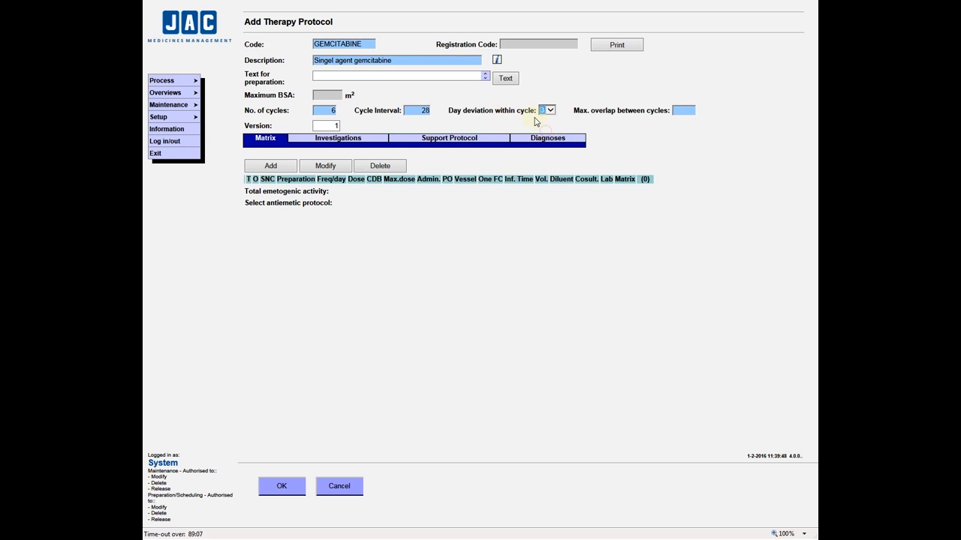
left_click(686, 112)
type("0")
left_click(284, 486)
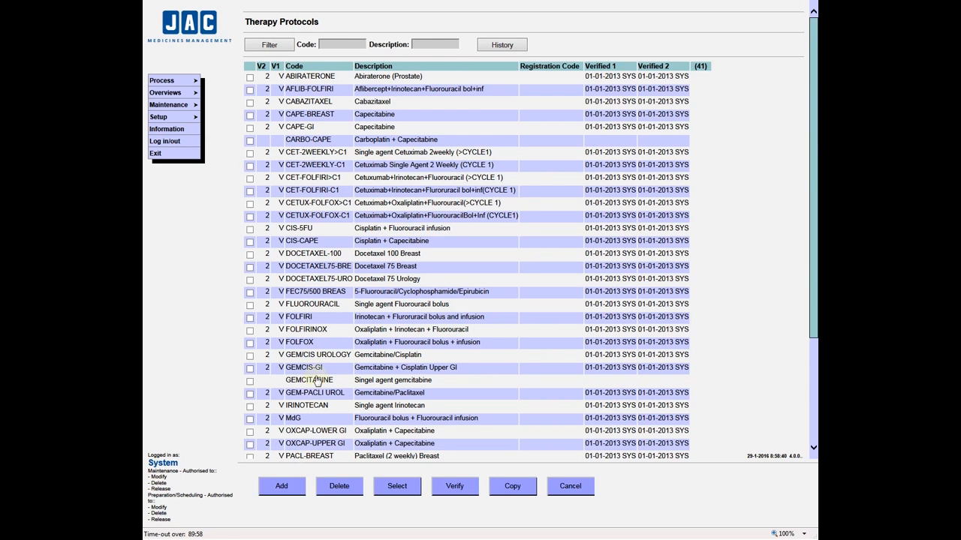
Step: Open the GEMCITABINE protocol and review its investigations, support protocol, diagnoses and matrix sections
double_click(311, 380)
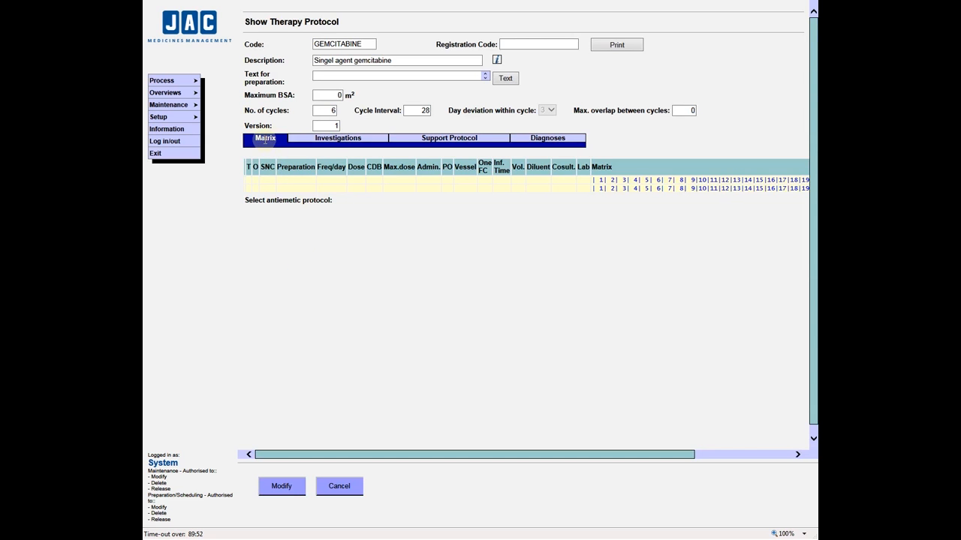
left_click(337, 141)
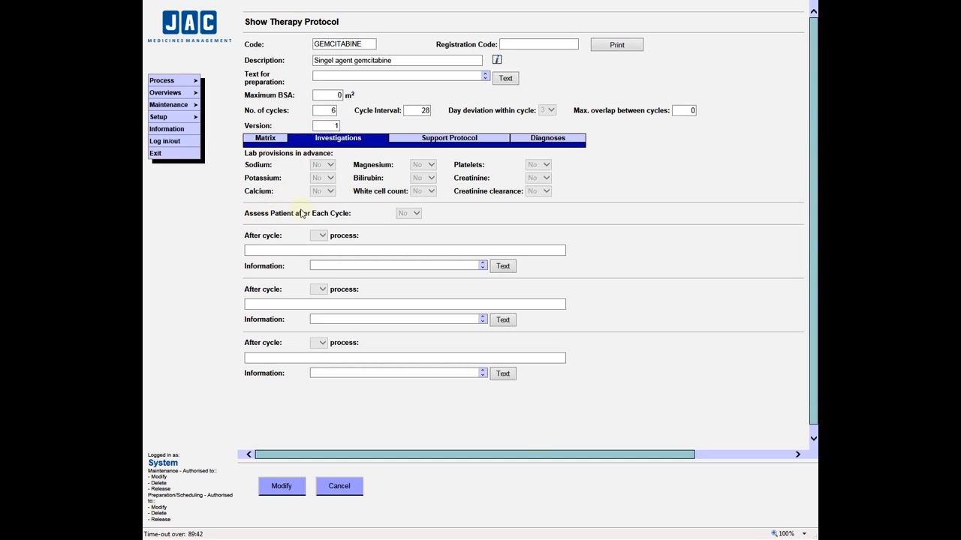
left_click(448, 139)
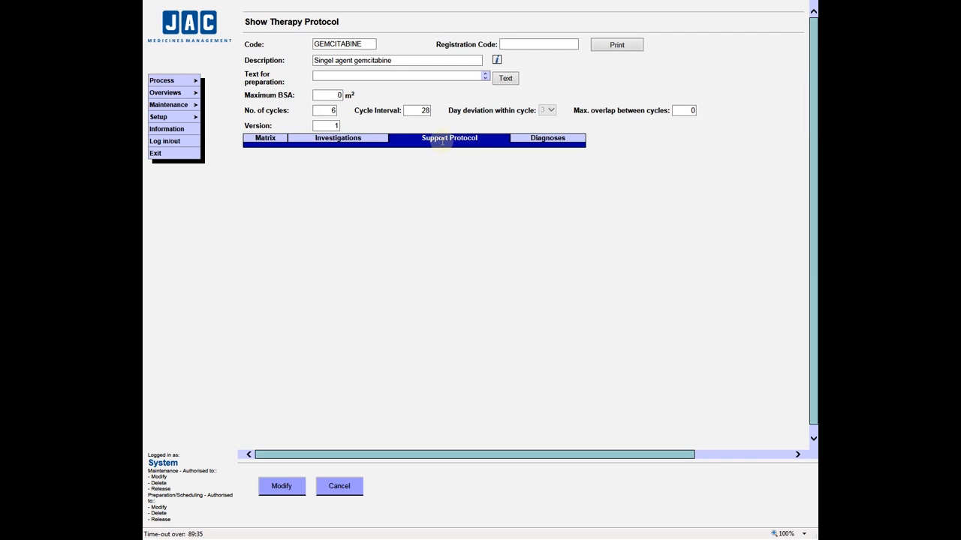
left_click(542, 142)
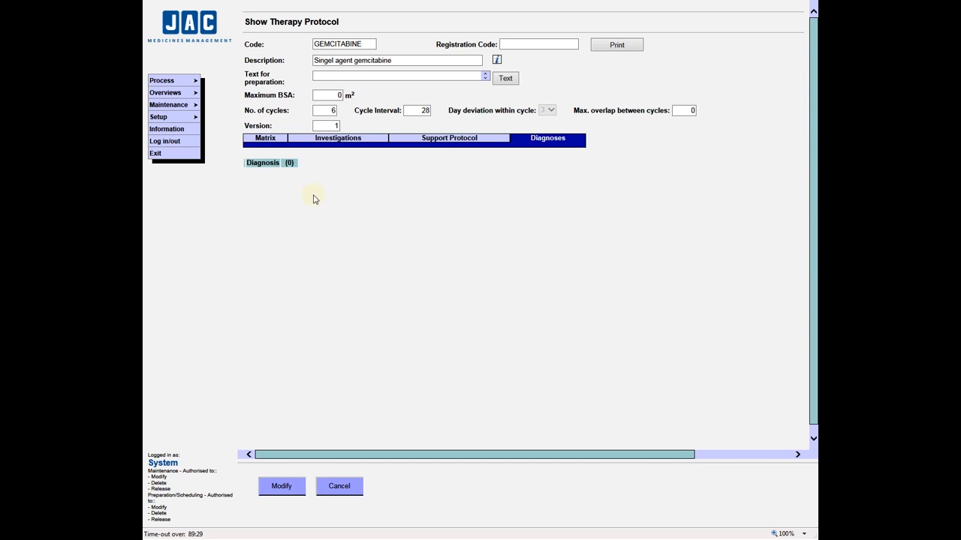
left_click(266, 141)
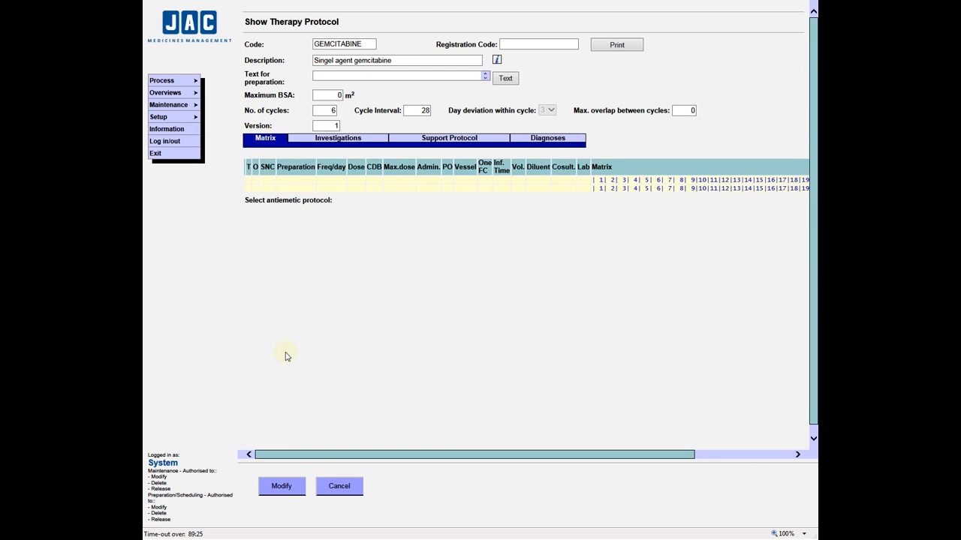
Step: Start modifying the protocol and choose GEMCITABINE as the preparation for a new matrix entry, searching with "gem"
left_click(302, 493)
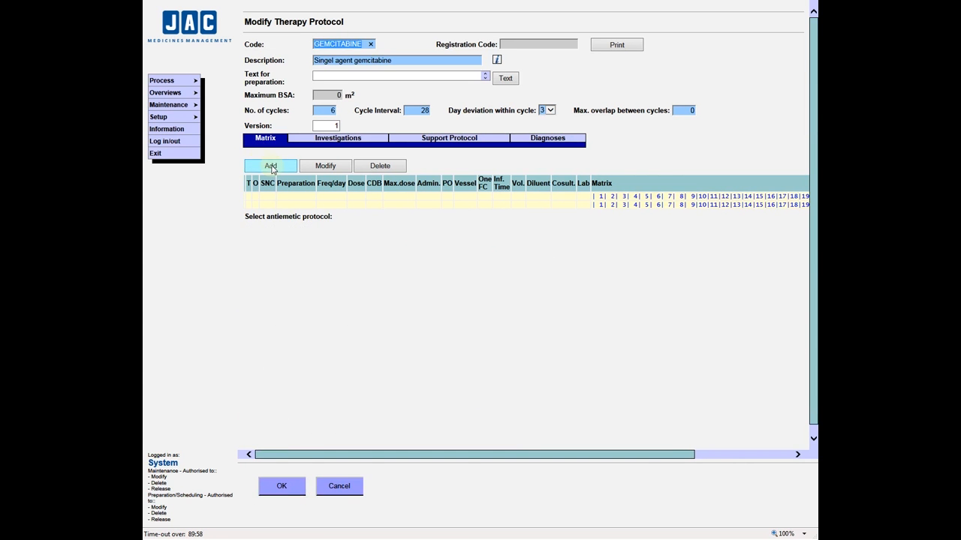
left_click(272, 167)
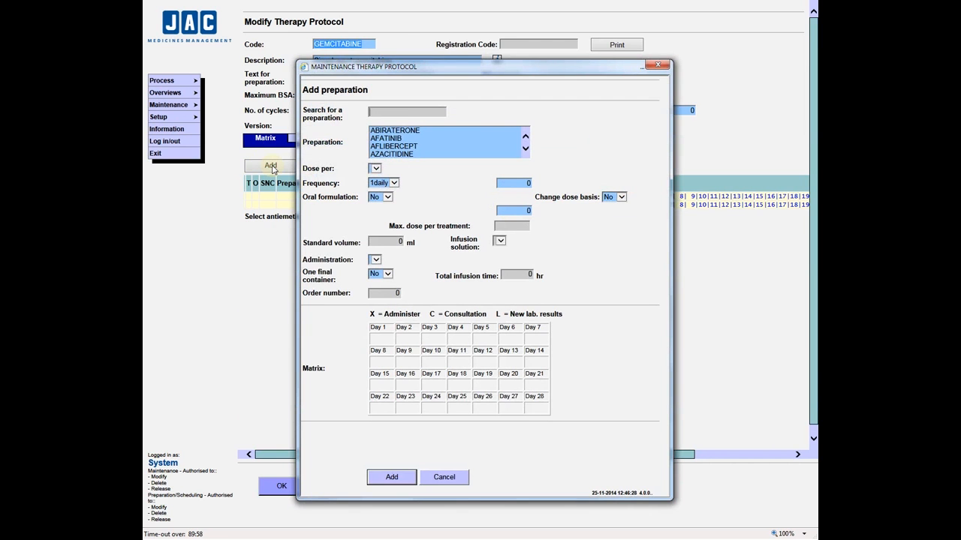
left_click(400, 112)
type("gem")
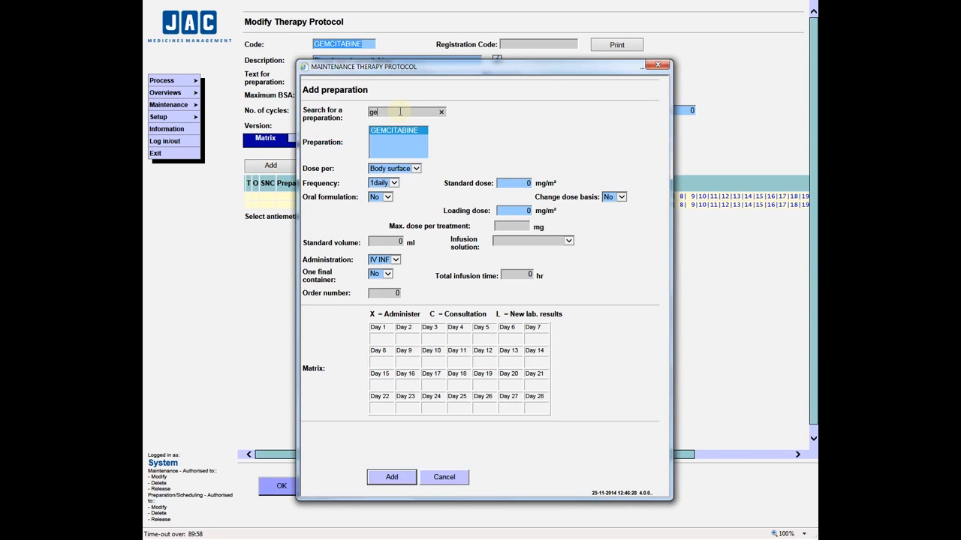
left_click(389, 132)
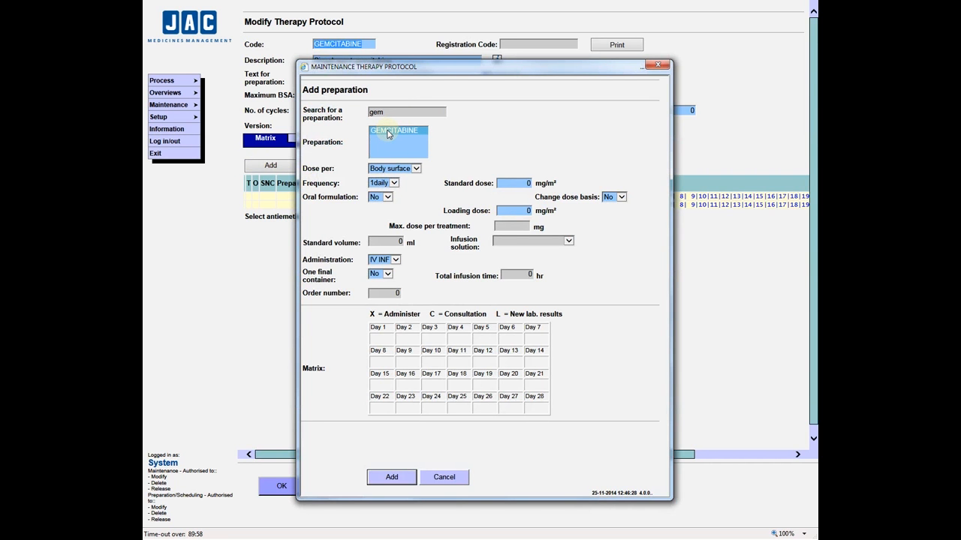
Step: Set the preparation's standard dose to 1000 mg/m² by body surface, with Sodium Chloride 0.9% as the infusion solution
left_click(409, 170)
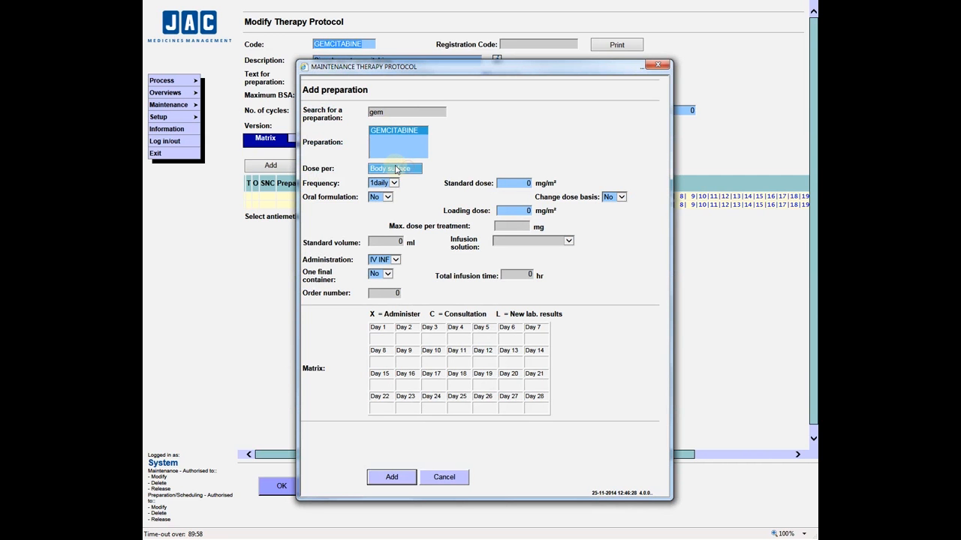
left_click(518, 184)
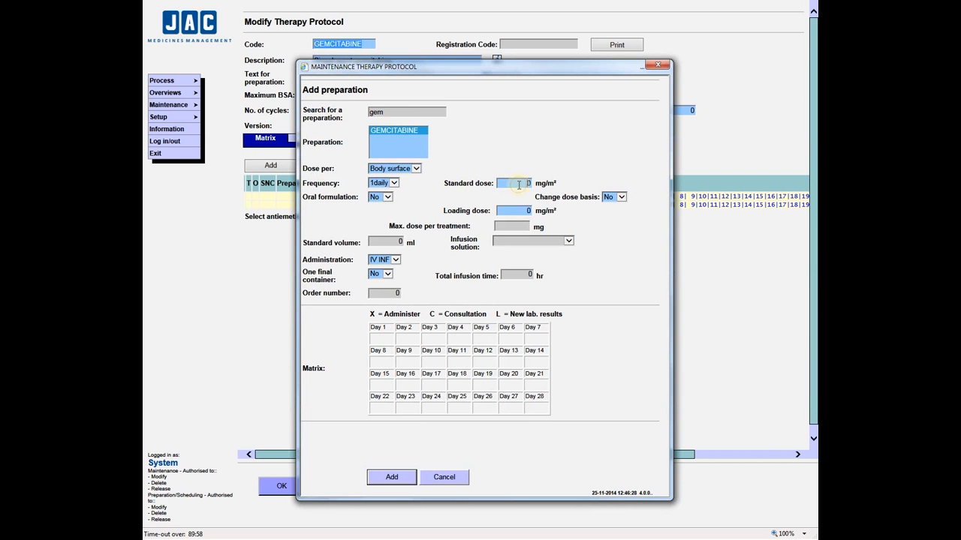
type("1000")
left_click(515, 211)
left_click(509, 244)
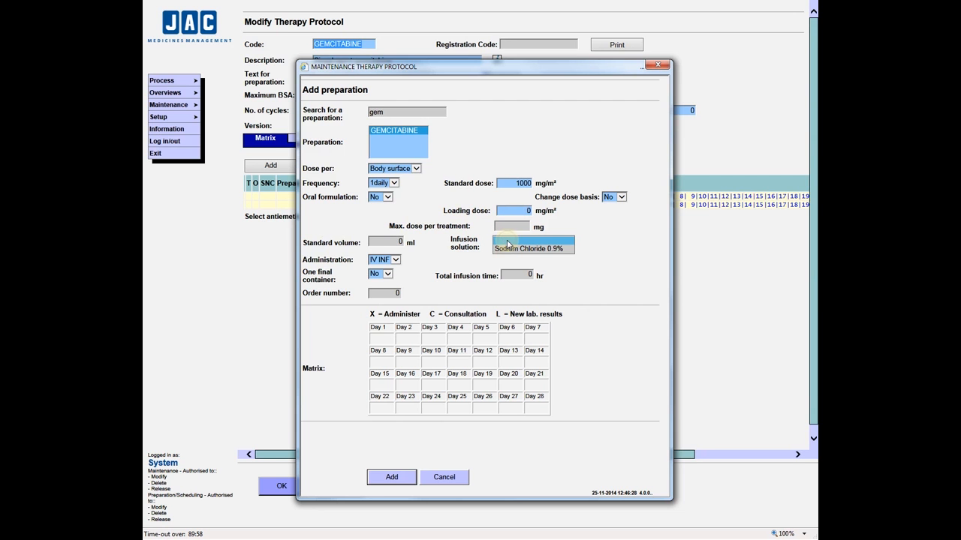
left_click(515, 249)
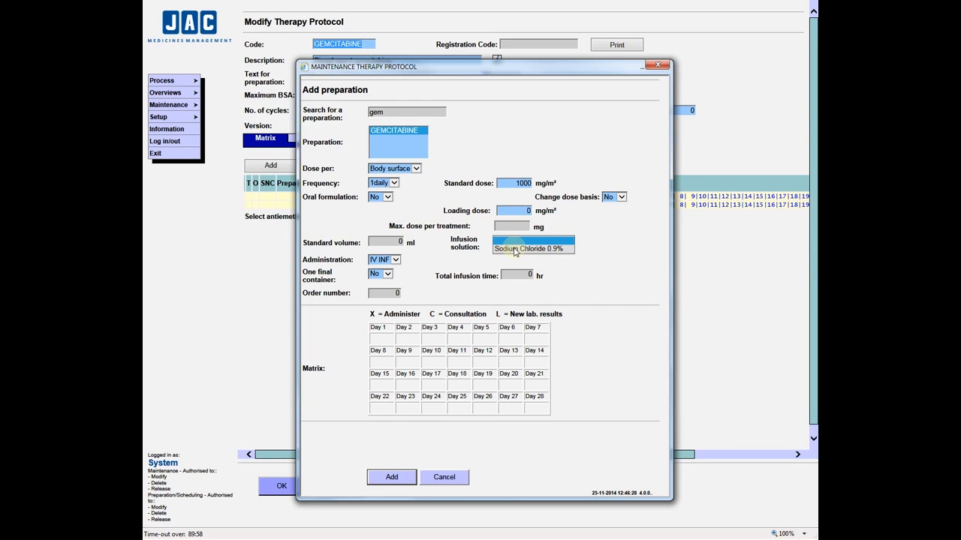
left_click(395, 260)
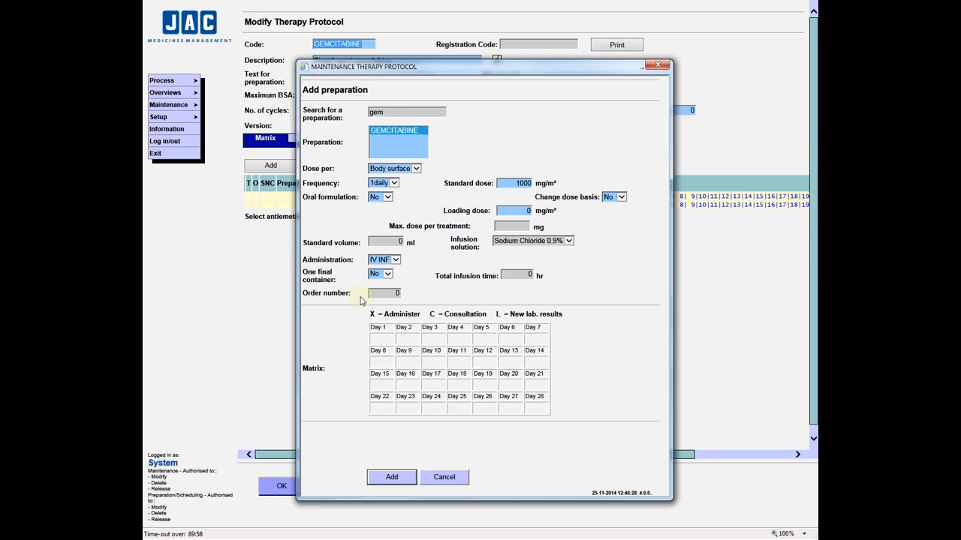
left_click(386, 135)
left_click(512, 184)
Step: Mark administration on days 1, 8 and 15 in the treatment matrix and add the preparation to the protocol
left_click(381, 337)
left_click(382, 338)
left_click(381, 360)
left_click(382, 384)
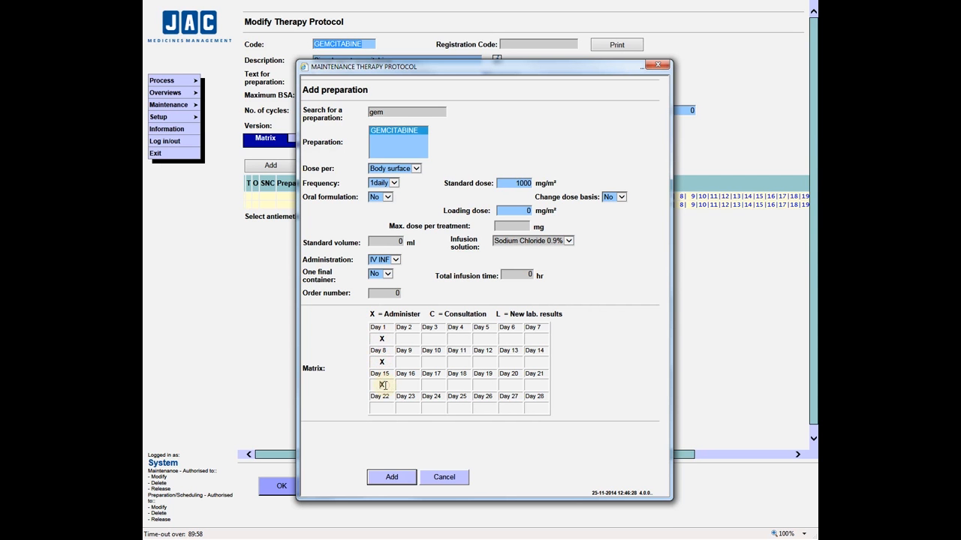
left_click(399, 479)
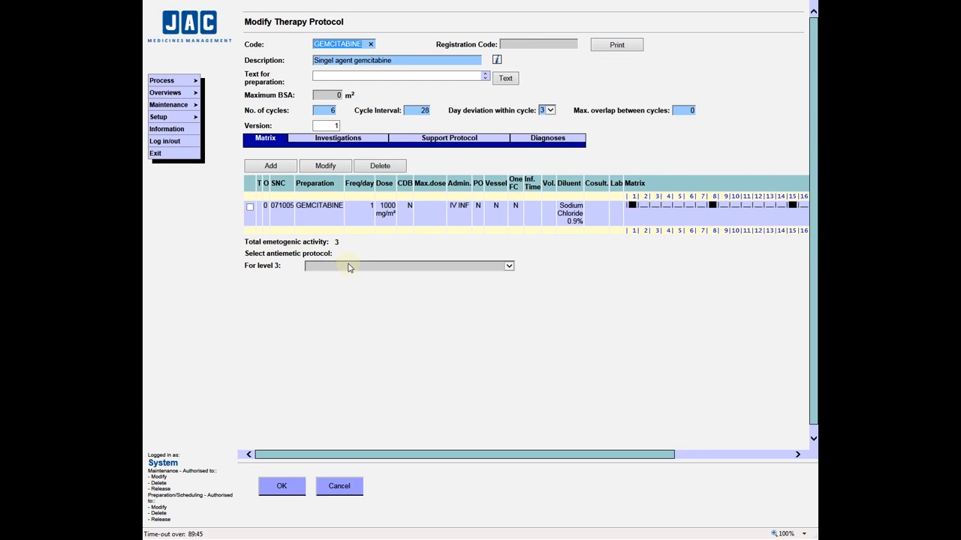
Step: Assign the level 3 antiemetic protocol AEP2hi (Dex8IV/GranIV/DexPO/DompPO) and check the investigations and support protocol sections
left_click(348, 266)
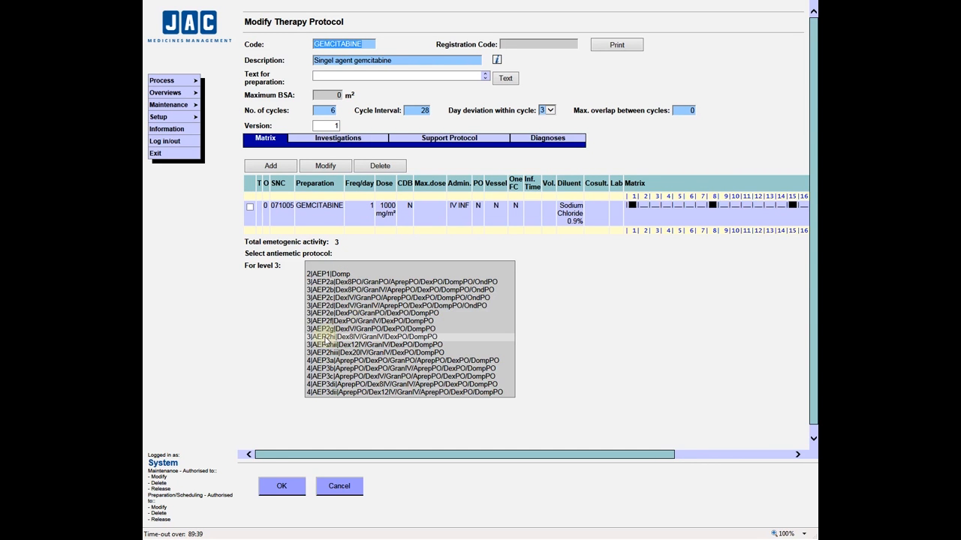
left_click(317, 339)
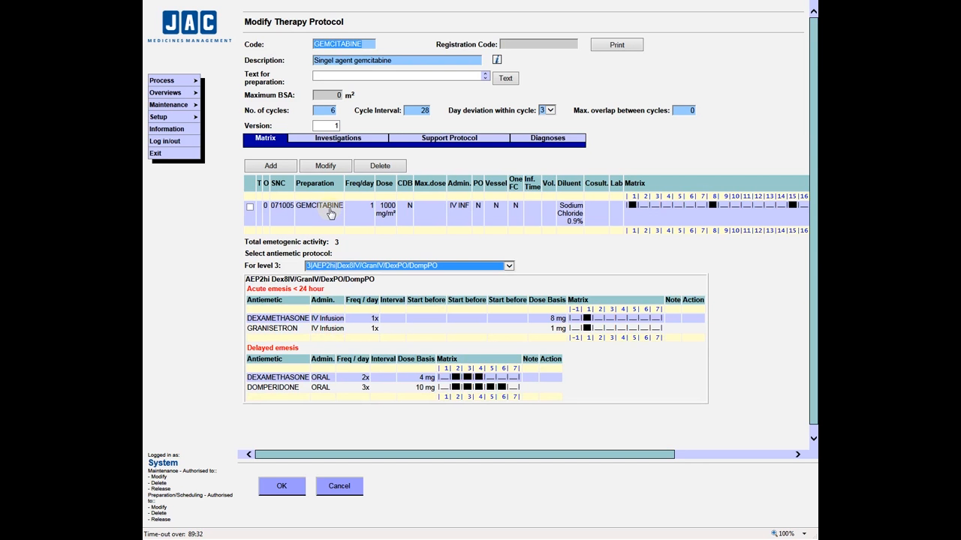
left_click(339, 140)
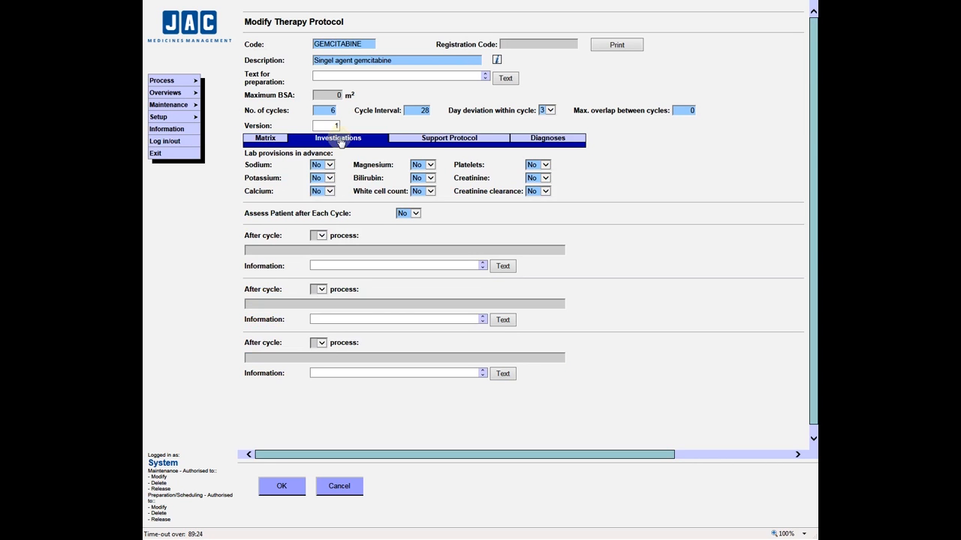
left_click(443, 142)
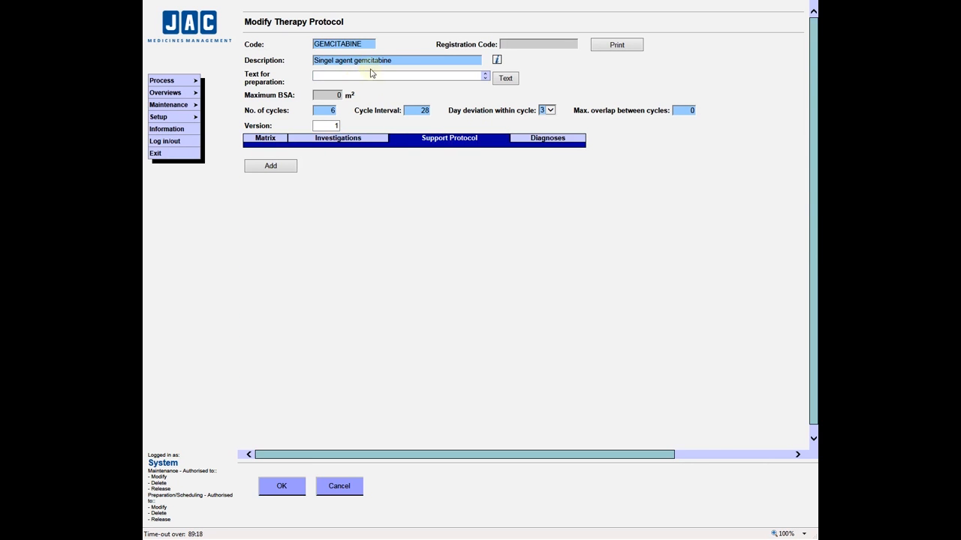
Step: Add Pancreatic Cancer as a diagnosis for the protocol, return to the matrix and save the modified protocol
left_click(545, 142)
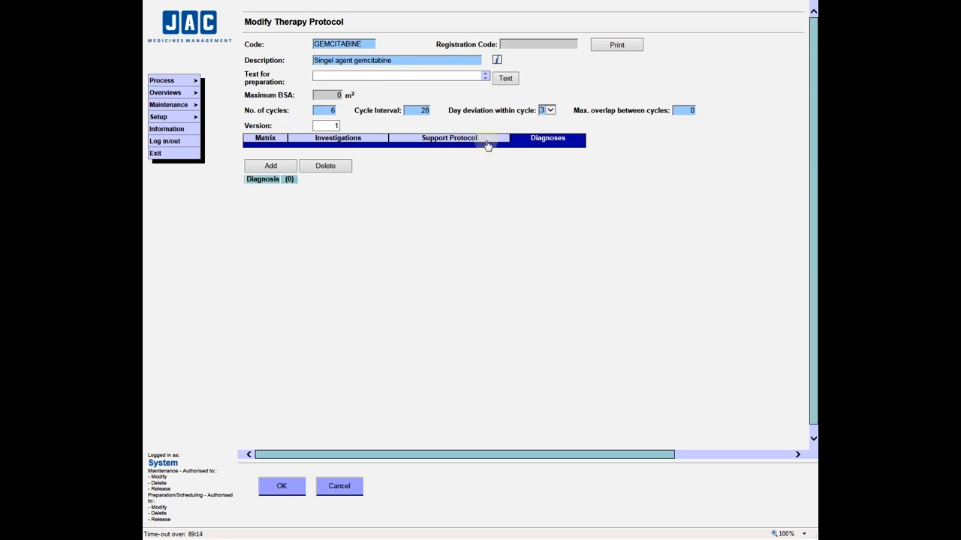
left_click(278, 166)
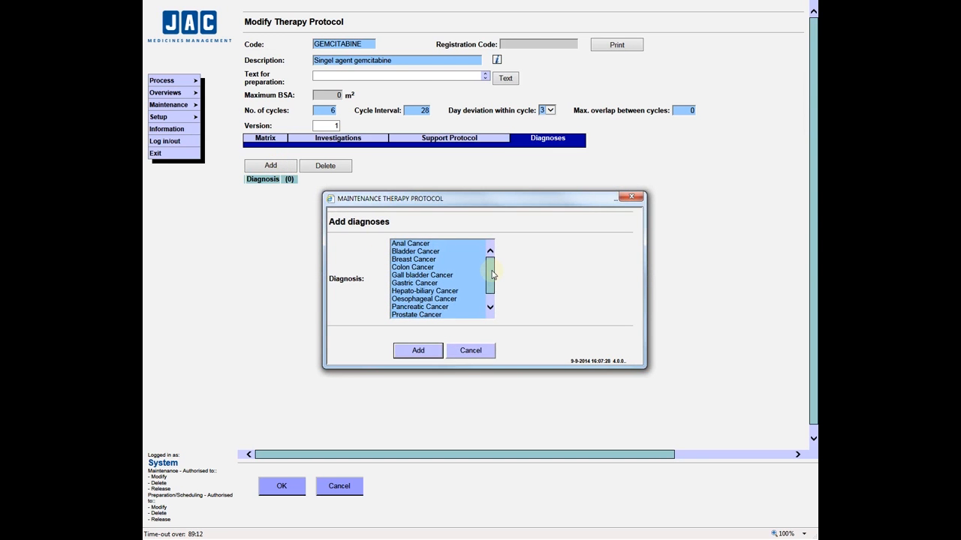
left_click(418, 307)
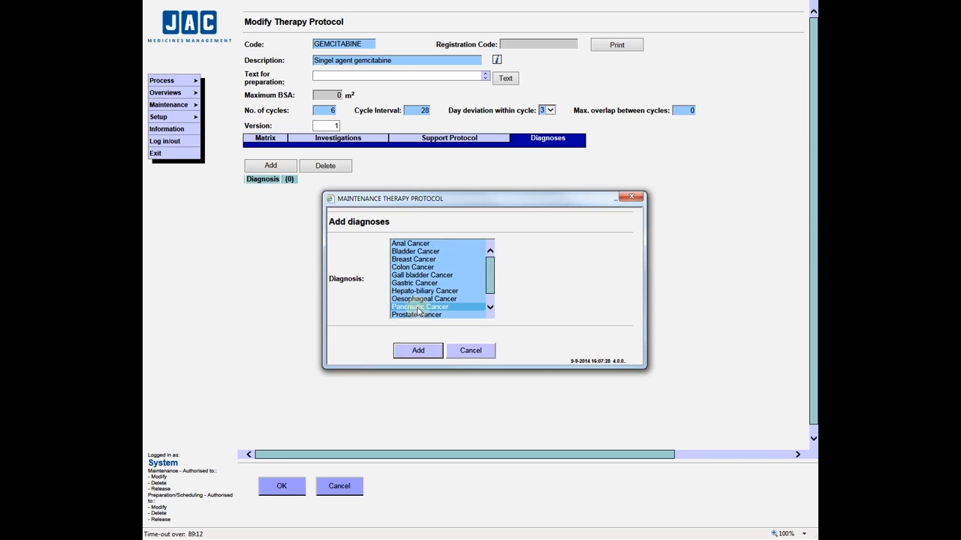
left_click(418, 351)
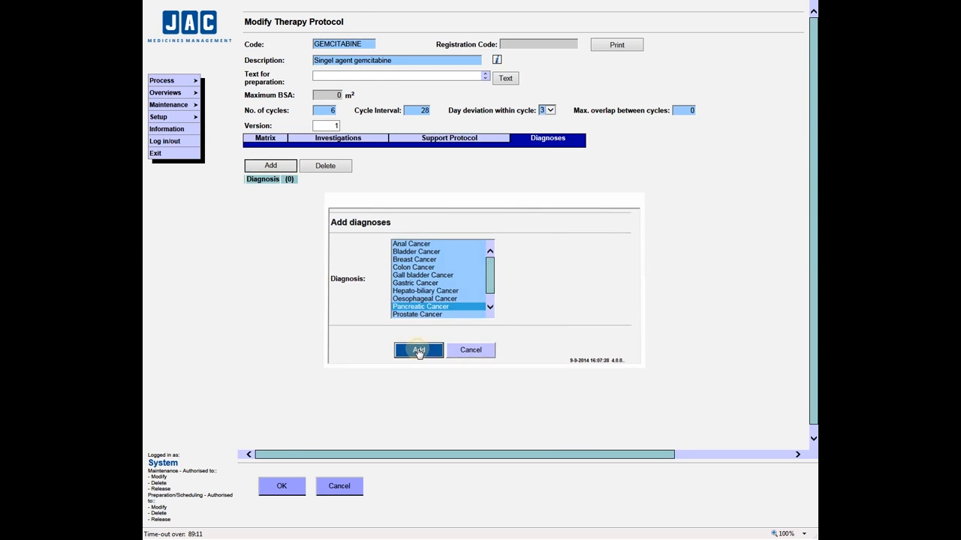
left_click(262, 138)
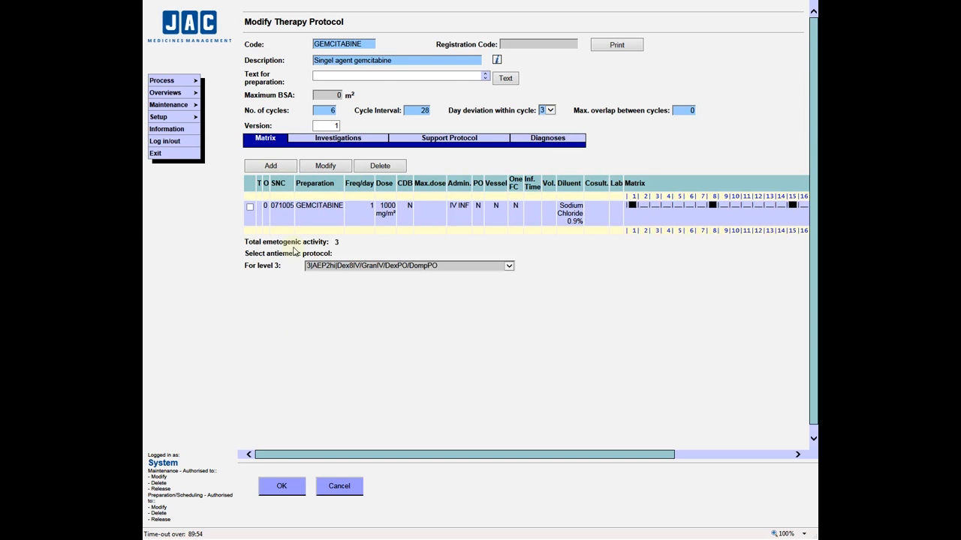
left_click(282, 487)
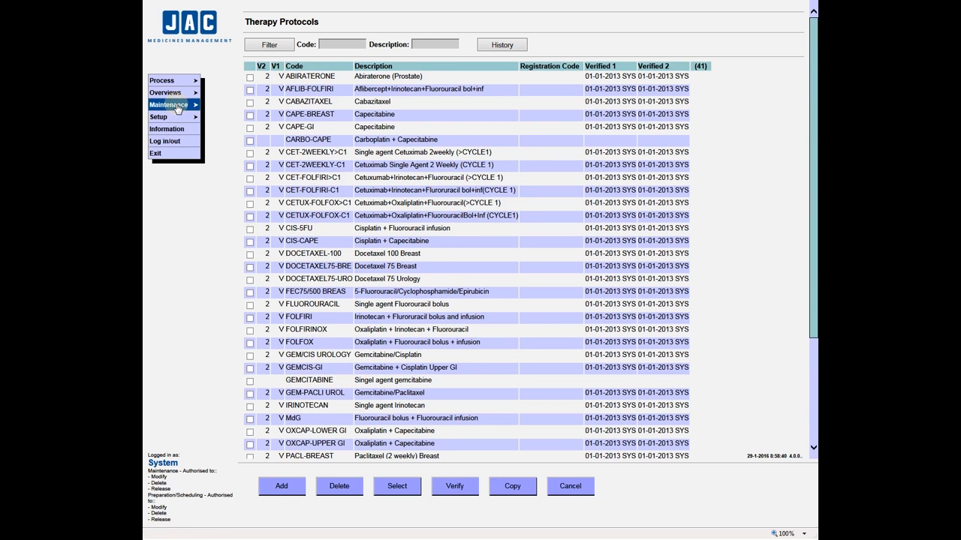
Step: Open the Digestive Organs therapy group for modification
mouse_move(176, 108)
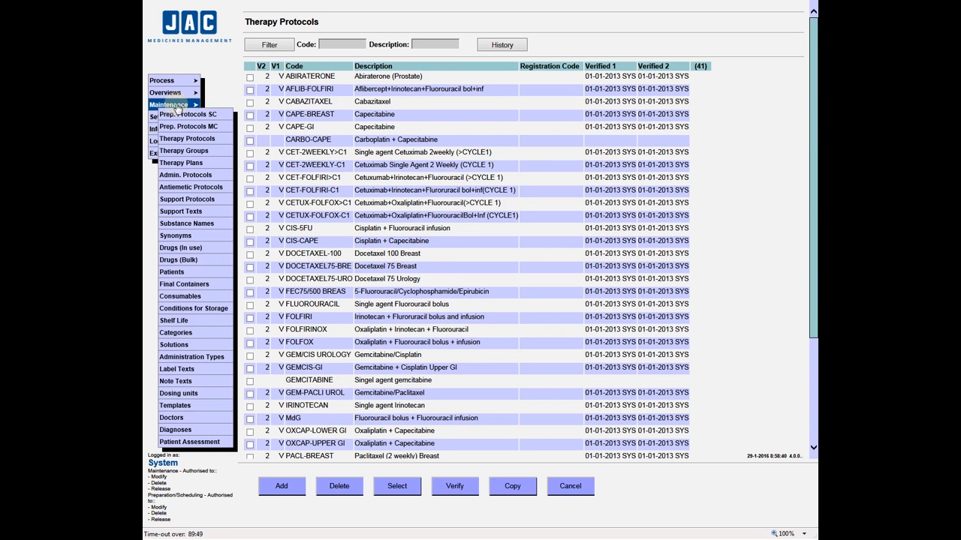
left_click(184, 152)
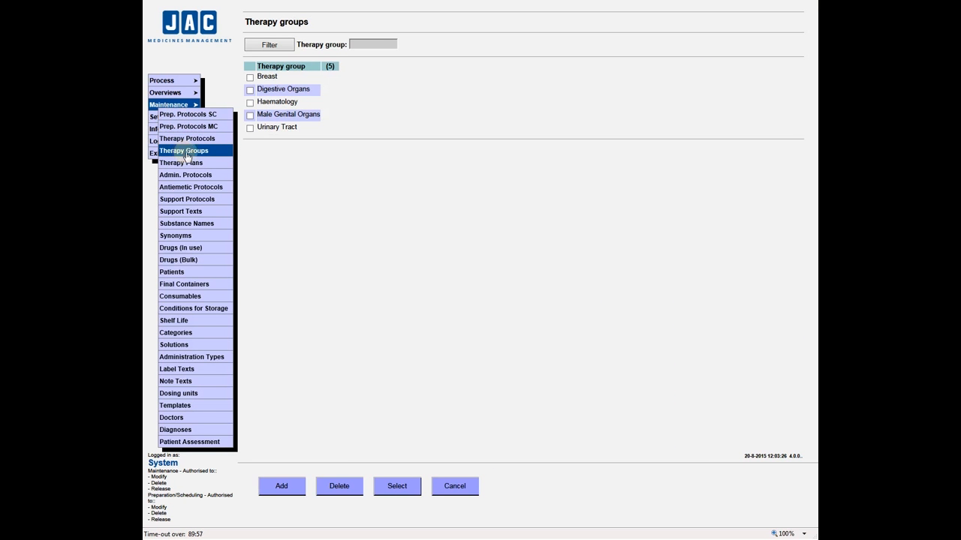
left_click(276, 90)
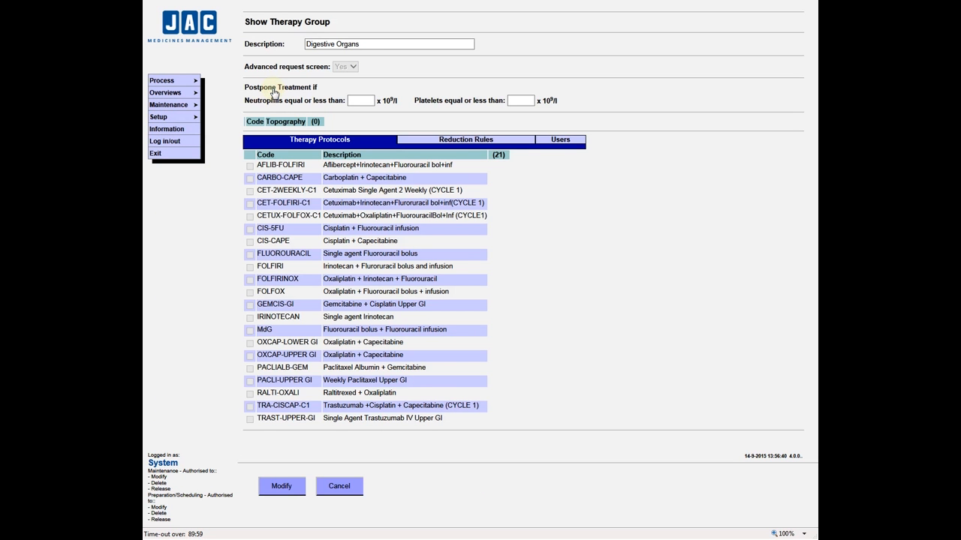
left_click(282, 487)
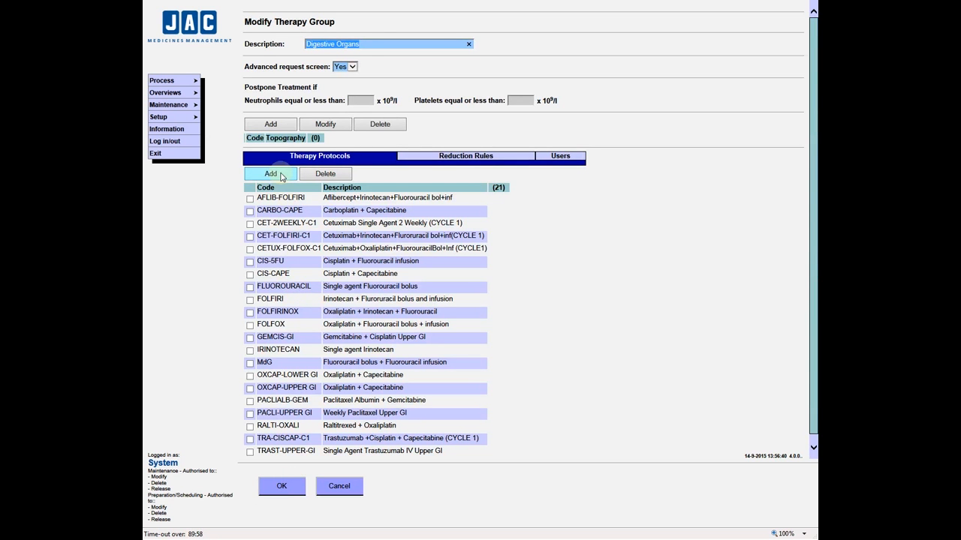
Step: Add the GEMCITABINE therapy protocol to the Digestive Organs group
left_click(280, 174)
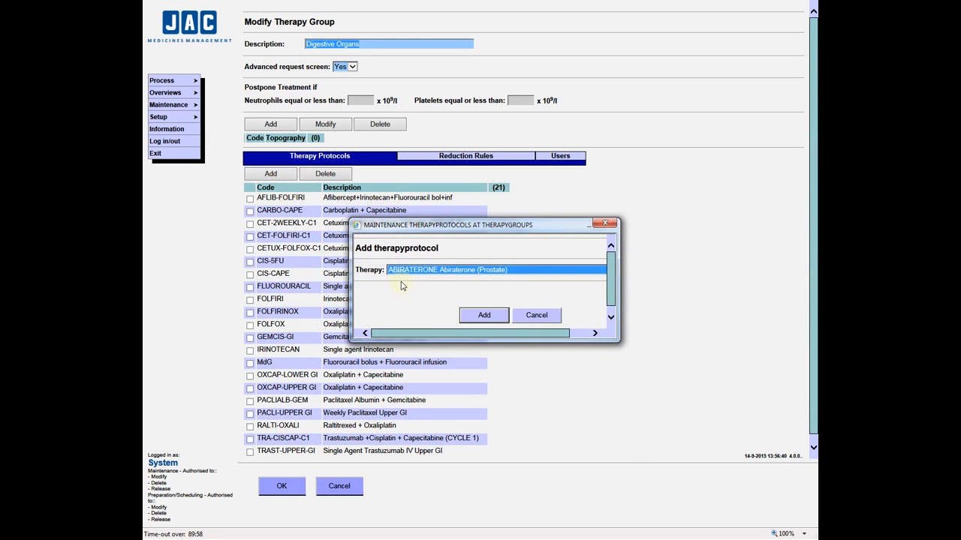
left_click(410, 271)
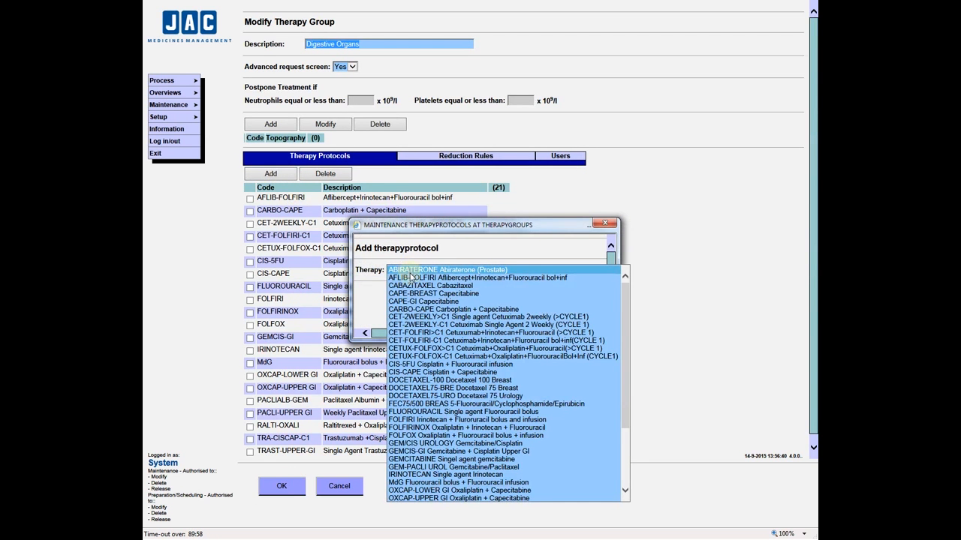
left_click(428, 460)
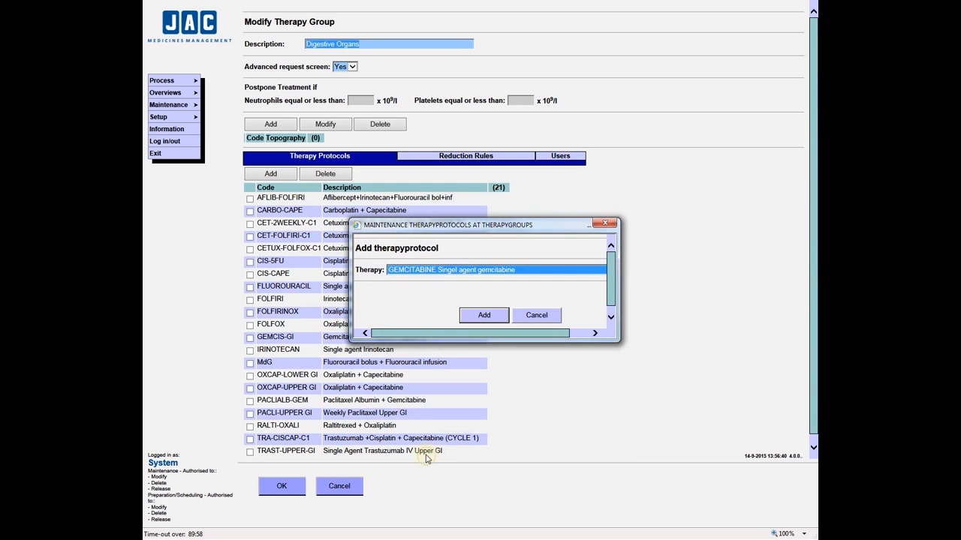
left_click(484, 316)
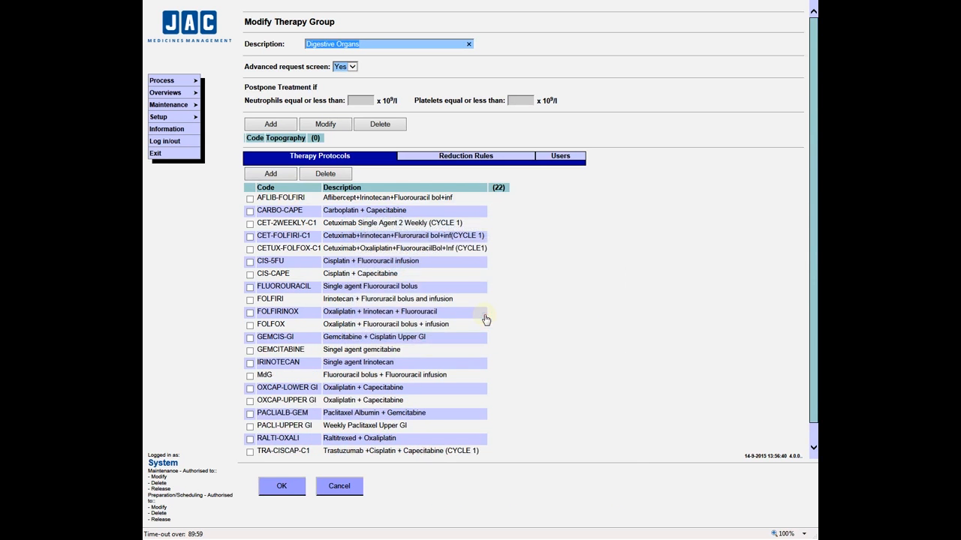
left_click(553, 324)
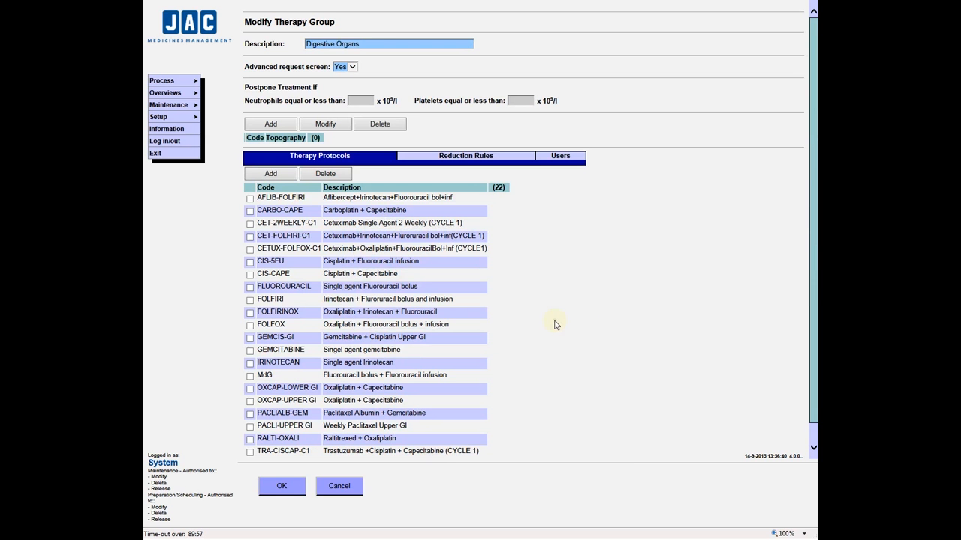